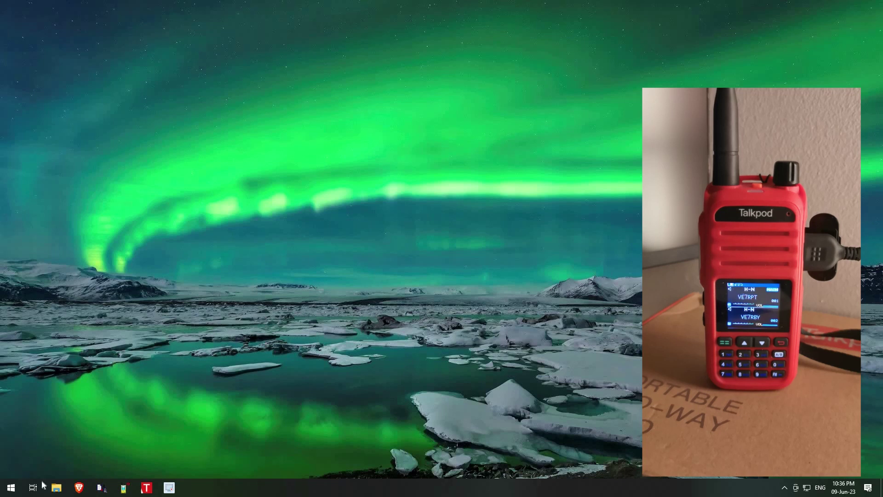
Open the Talkpod A36Plus programming software maximized and set its communication port to COM5.
{"action": "left_click", "coordinate": [147, 487]}
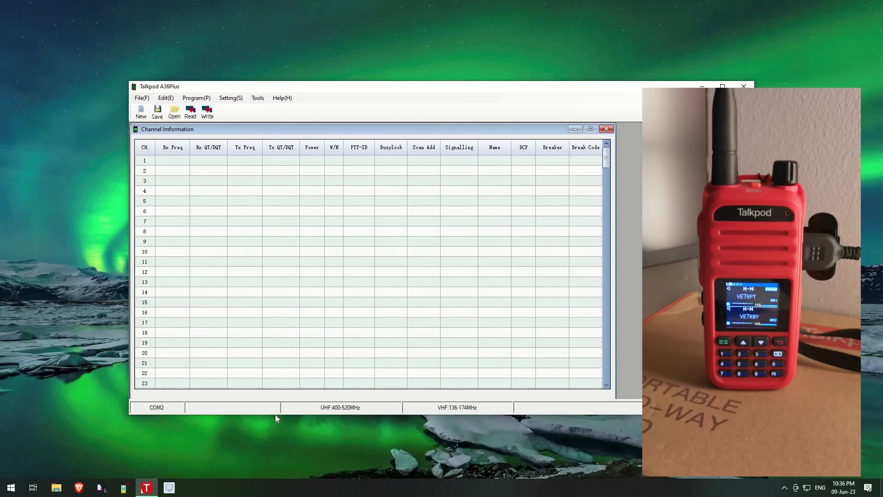
{"action": "left_click", "coordinate": [723, 86]}
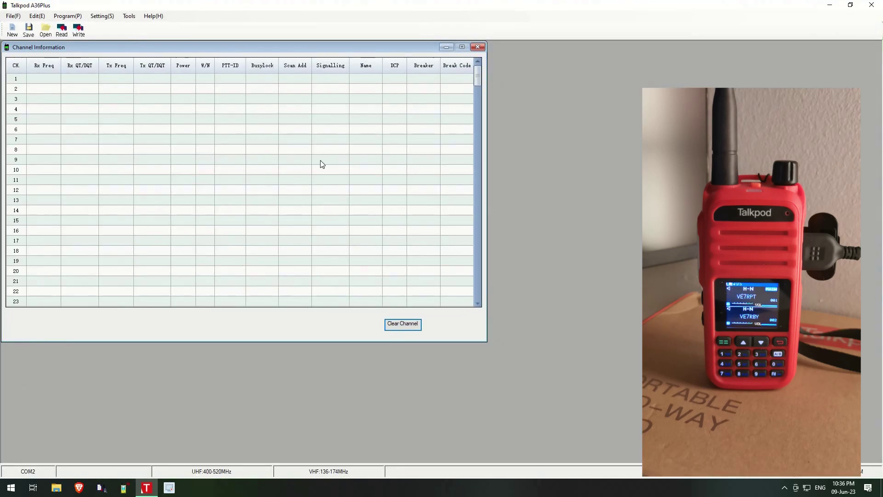
{"action": "left_click", "coordinate": [101, 18]}
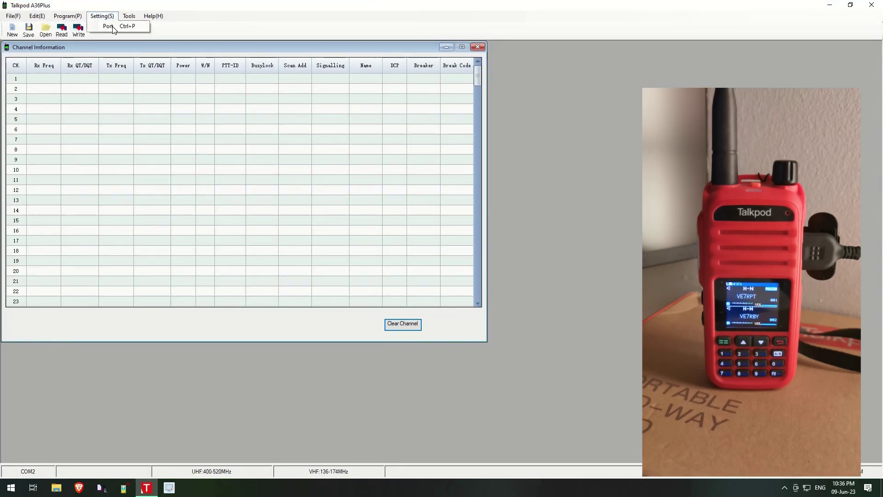
{"action": "left_click", "coordinate": [109, 27]}
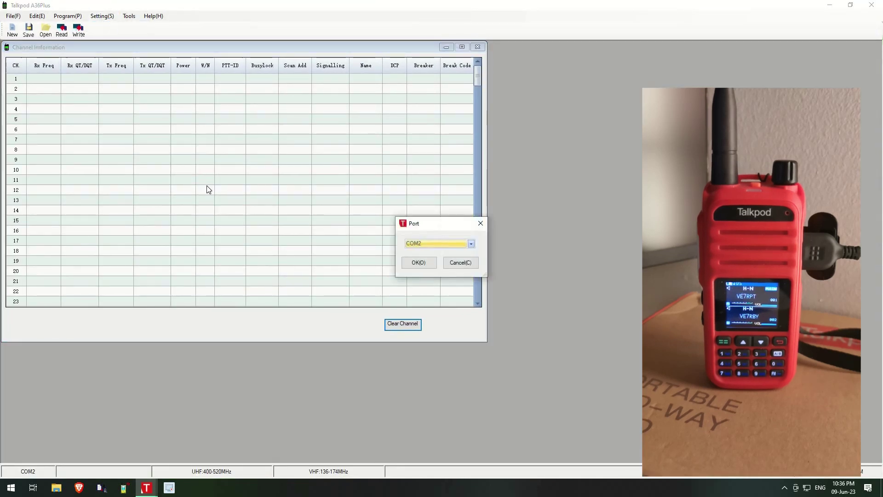
{"action": "left_click", "coordinate": [471, 243]}
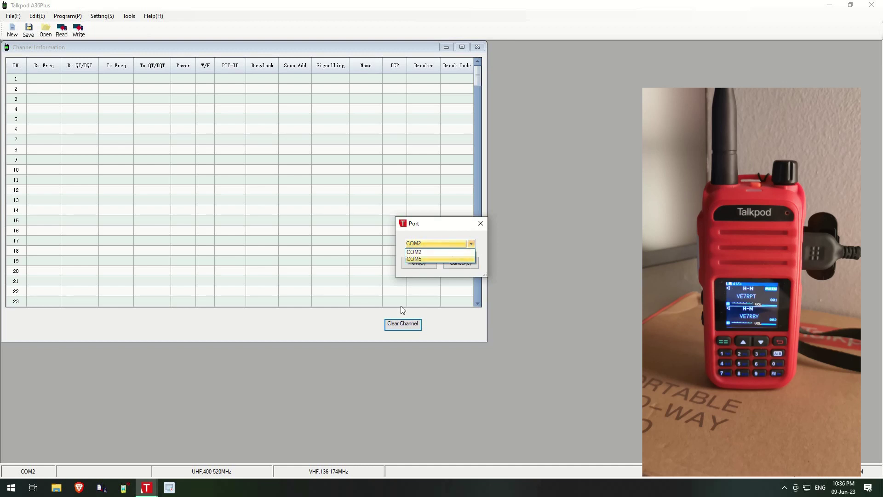
{"action": "left_click", "coordinate": [415, 260]}
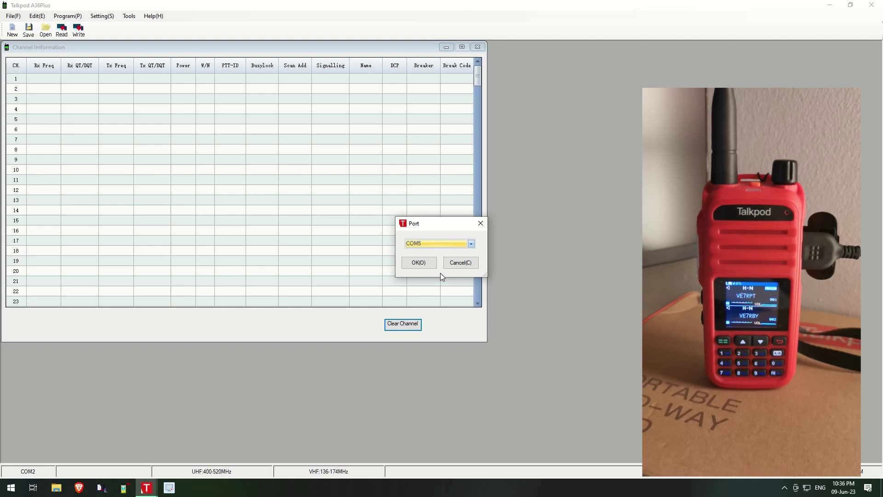
{"action": "left_click", "coordinate": [419, 263]}
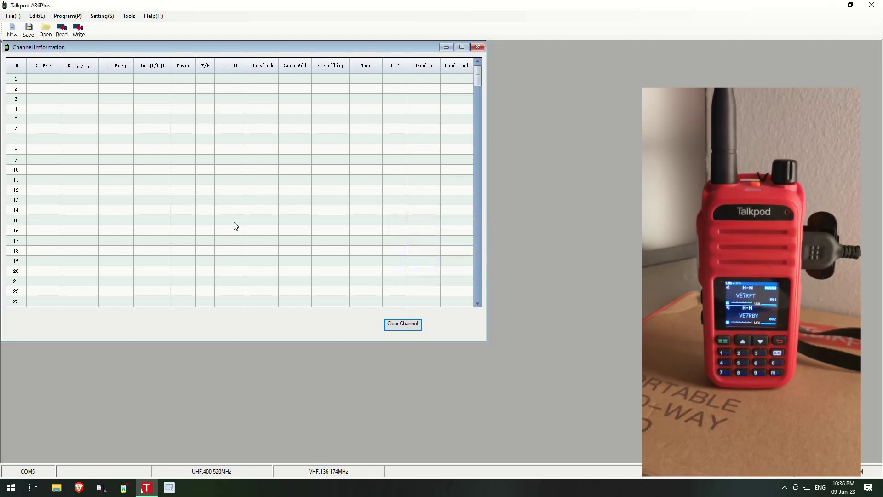
Read the programmed channels and settings from the connected radio.
{"action": "left_click", "coordinate": [62, 31]}
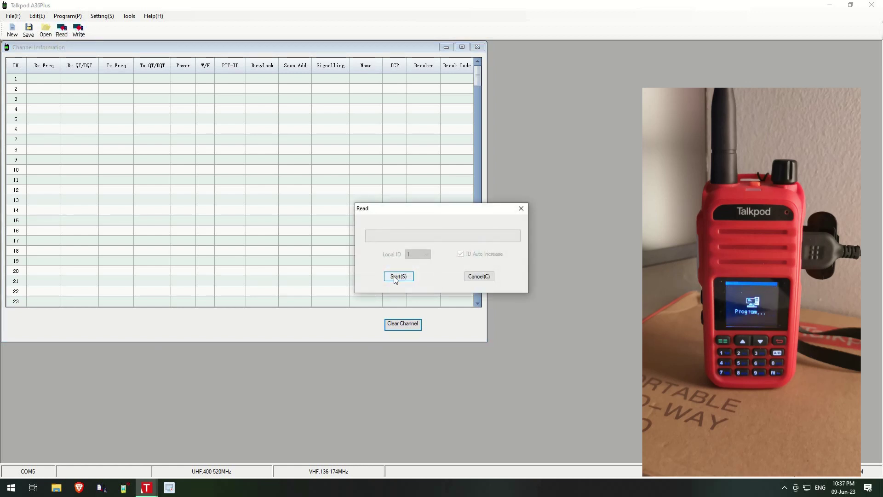
{"action": "left_click", "coordinate": [396, 276]}
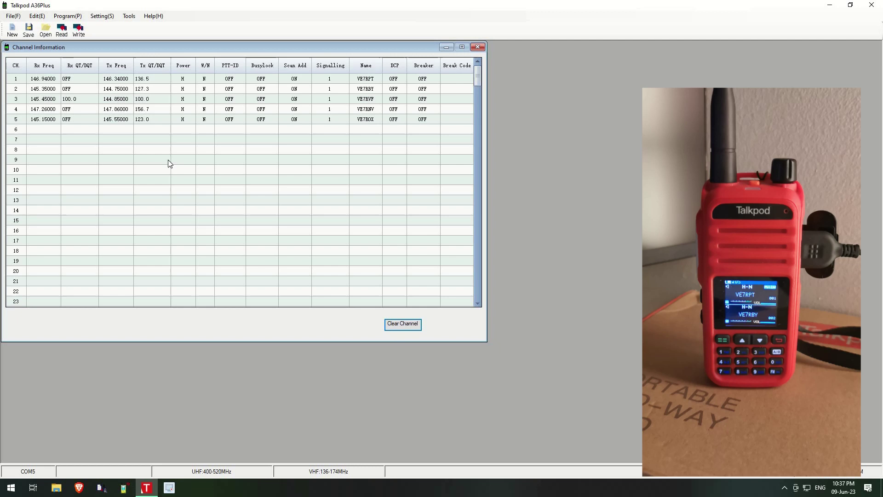
Set Scan Add to OFF for channels 1 and 2 in the channel table.
{"action": "left_click", "coordinate": [307, 79]}
{"action": "left_click", "coordinate": [307, 79]}
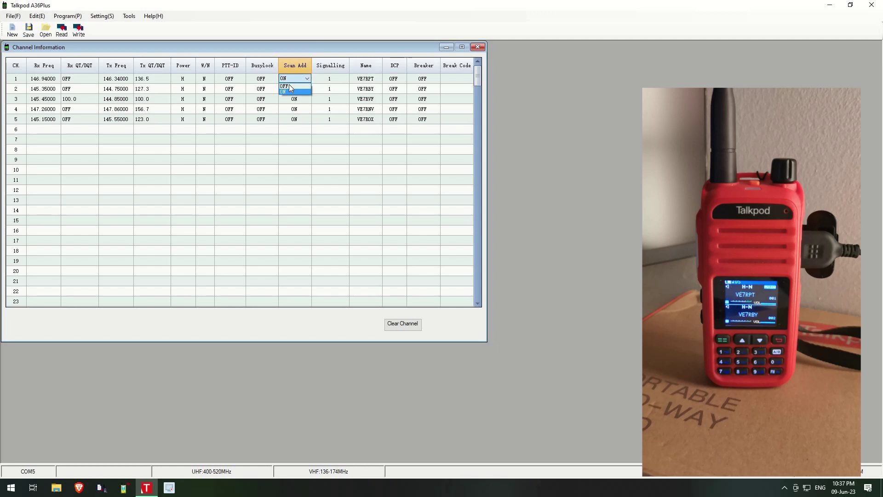
{"action": "left_click", "coordinate": [304, 93]}
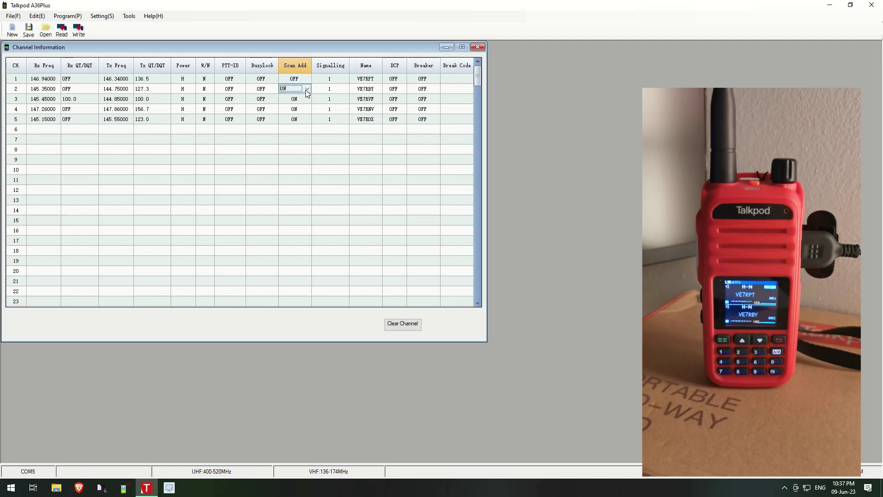
{"action": "left_click", "coordinate": [307, 89]}
{"action": "left_click", "coordinate": [294, 103]}
{"action": "left_click", "coordinate": [296, 161]}
Set Scan Add back to ON for channels 1 and 2.
{"action": "left_click", "coordinate": [306, 79]}
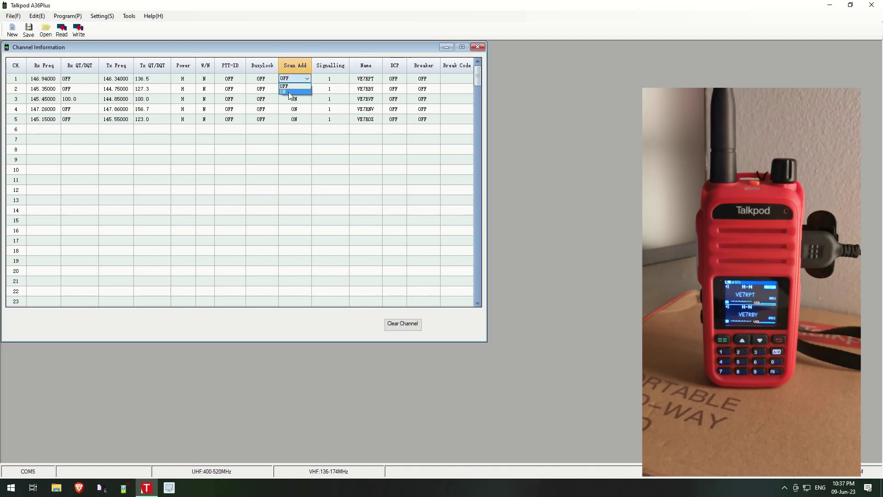
{"action": "left_click", "coordinate": [290, 92]}
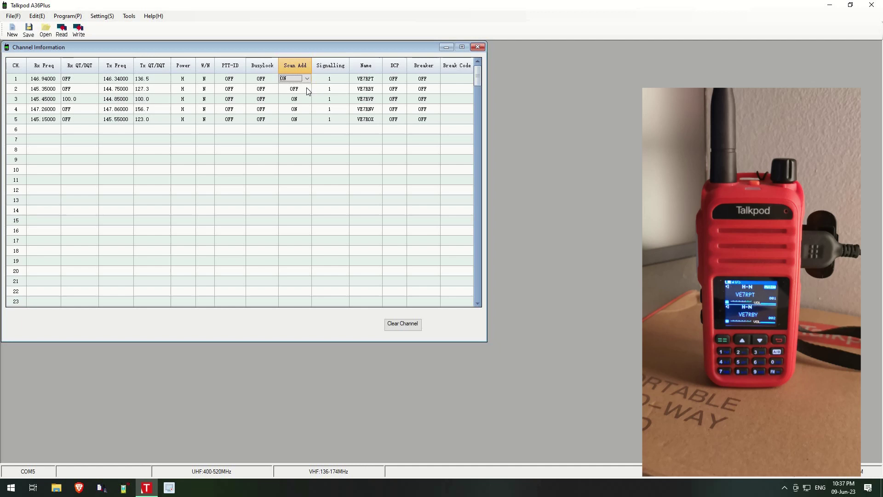
{"action": "left_click", "coordinate": [306, 87]}
{"action": "left_click", "coordinate": [307, 88]}
{"action": "left_click", "coordinate": [293, 102]}
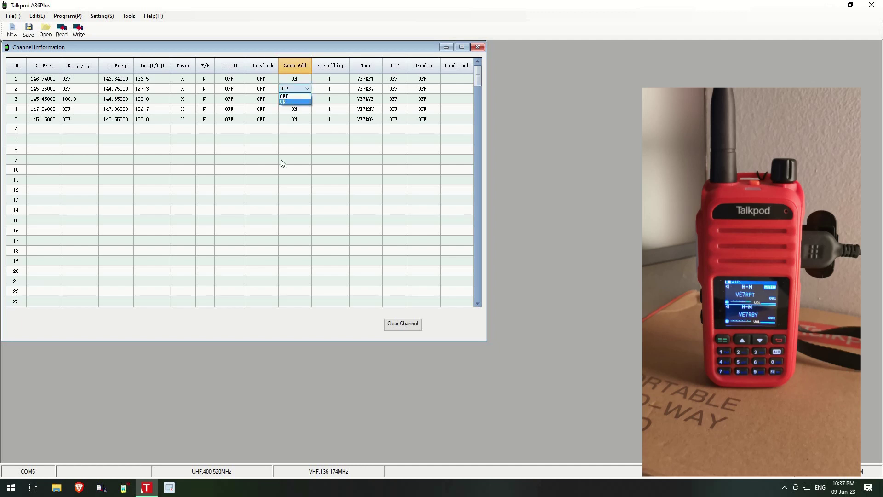
{"action": "left_click", "coordinate": [286, 180]}
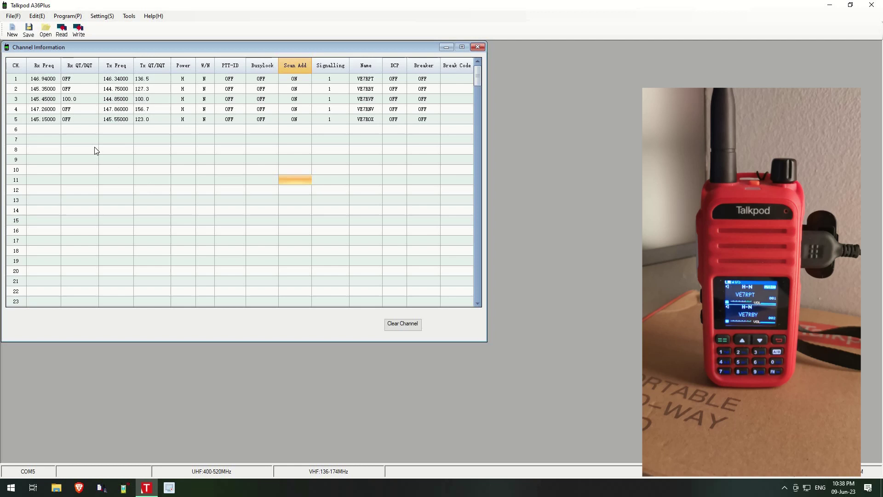
Open the Optional Feature settings over the channel table and set Scan Mode to CO.
{"action": "left_click", "coordinate": [38, 18]}
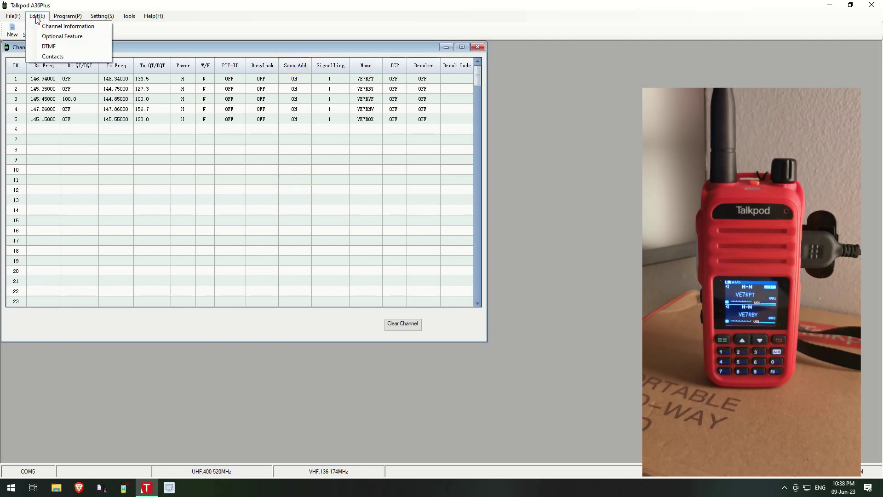
{"action": "left_click", "coordinate": [52, 39]}
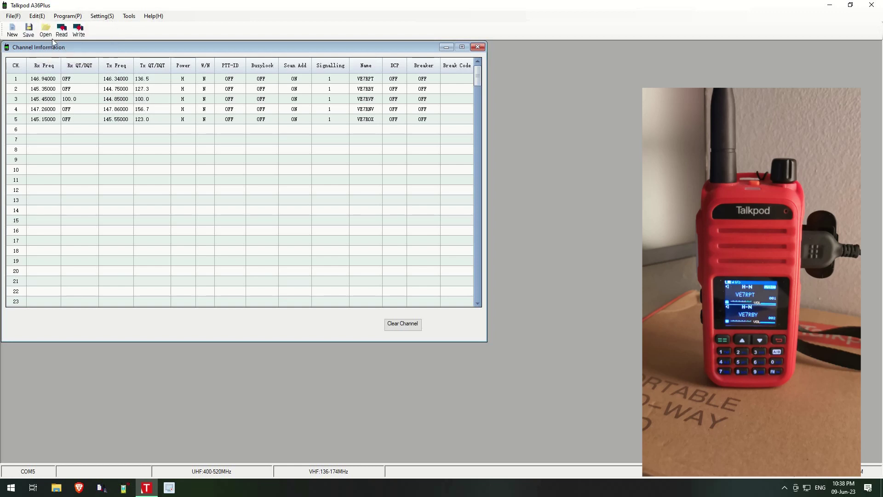
{"action": "left_click_drag", "start_coordinate": [186, 59], "coordinate": [324, 82]}
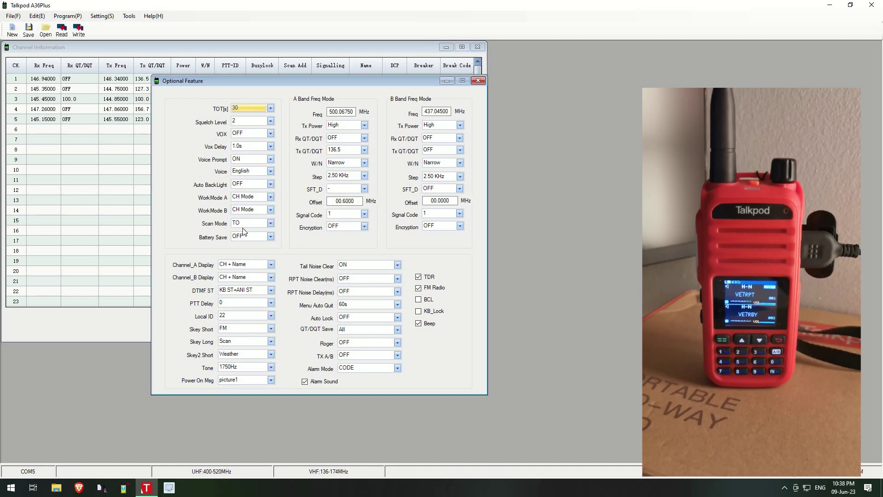
{"action": "left_click", "coordinate": [271, 224]}
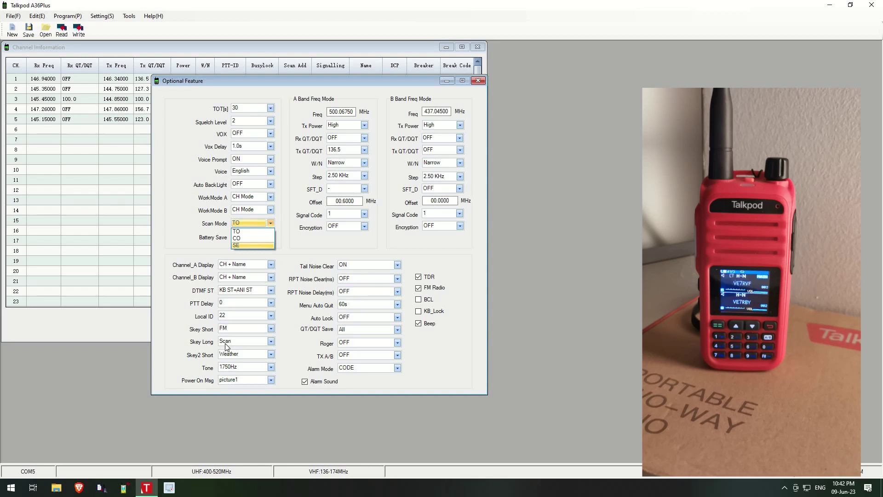
{"action": "left_click", "coordinate": [464, 277]}
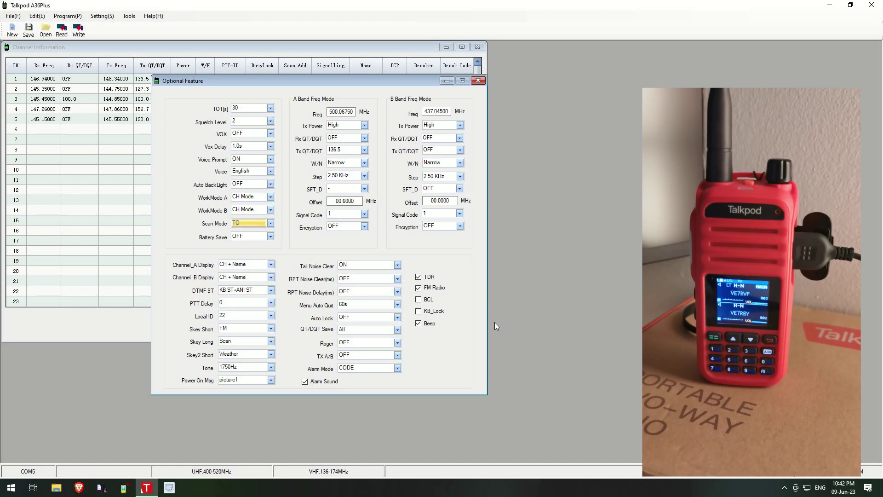
{"action": "left_click", "coordinate": [271, 224]}
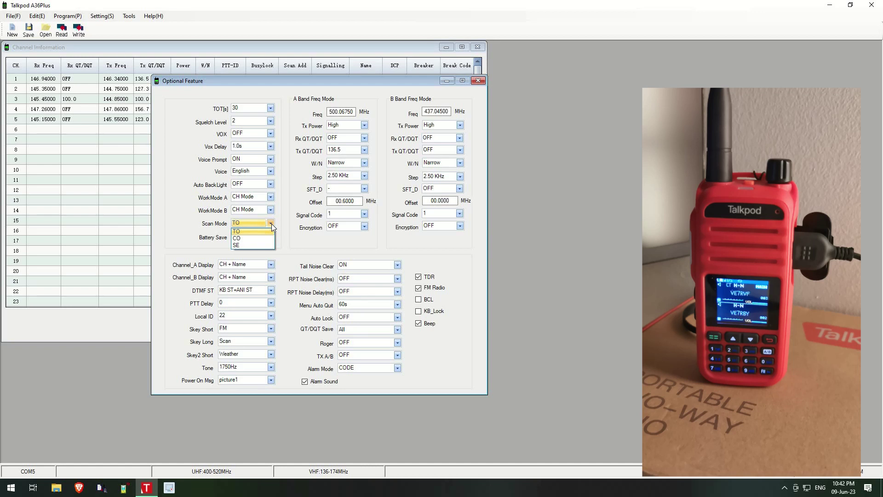
{"action": "left_click", "coordinate": [246, 239]}
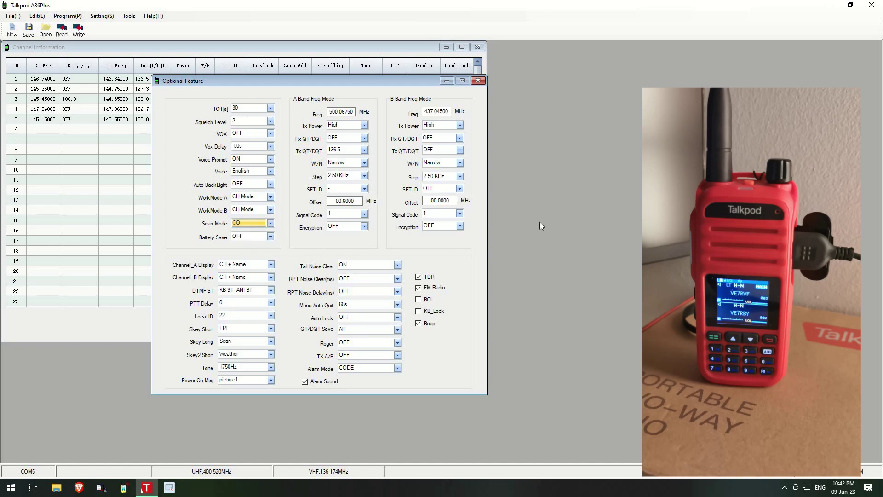
Write the configuration with the CO scan mode to the radio and close the write dialog.
{"action": "left_click", "coordinate": [77, 31]}
{"action": "left_click", "coordinate": [73, 201]}
{"action": "left_click", "coordinate": [78, 31]}
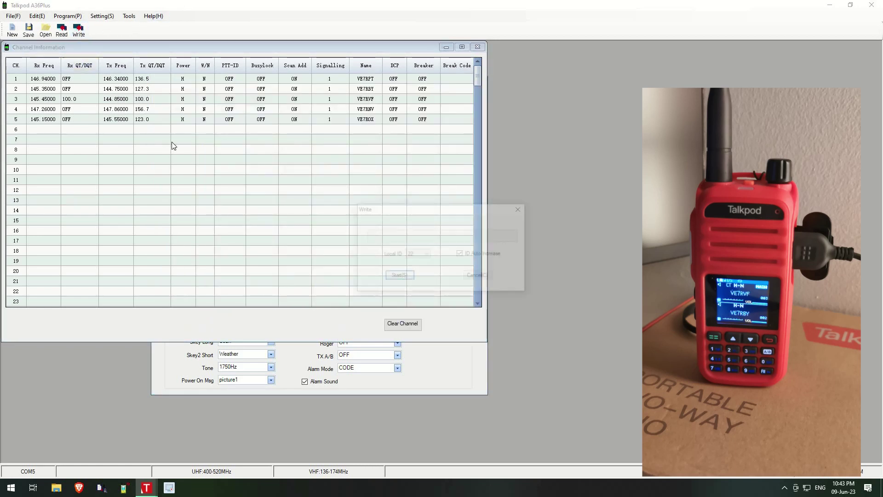
{"action": "left_click", "coordinate": [399, 276]}
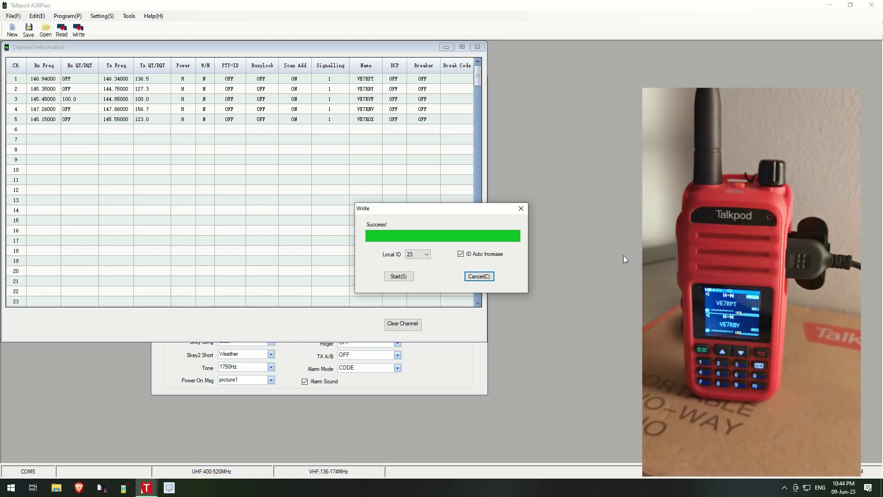
{"action": "left_click", "coordinate": [478, 277]}
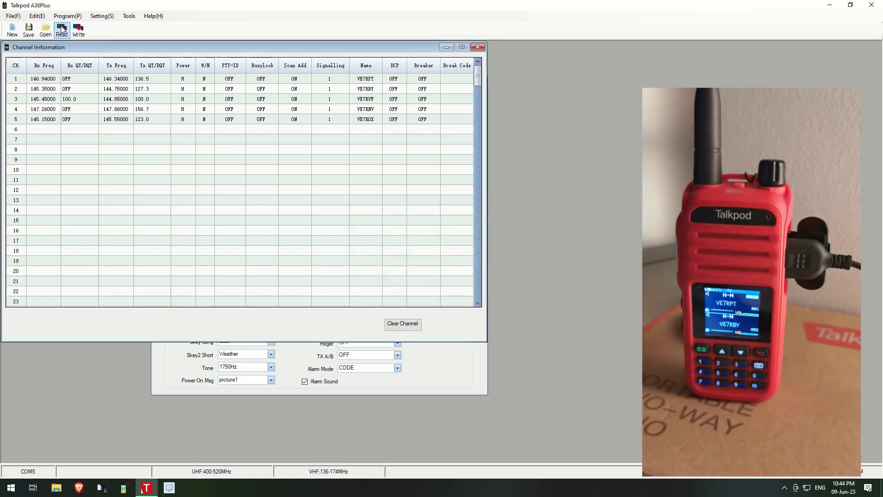
Bring the Optional Feature settings back to the front and set Scan Mode to SE.
{"action": "left_click", "coordinate": [449, 371]}
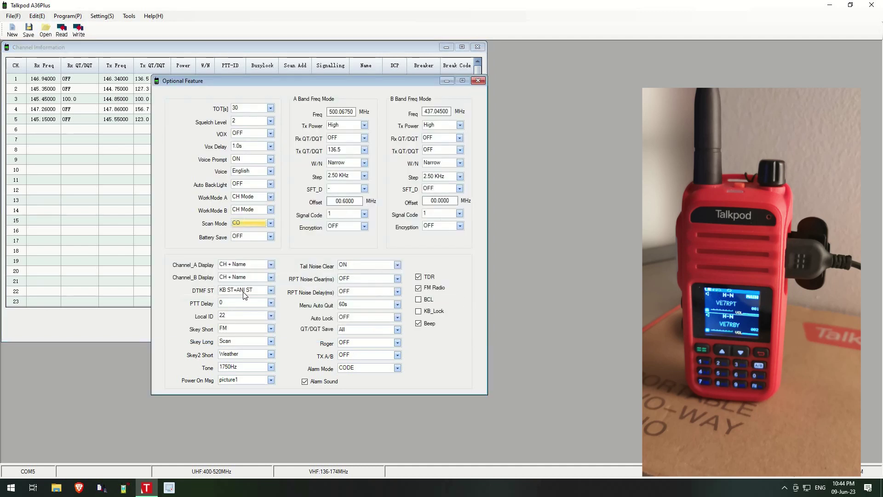
{"action": "left_click", "coordinate": [270, 224]}
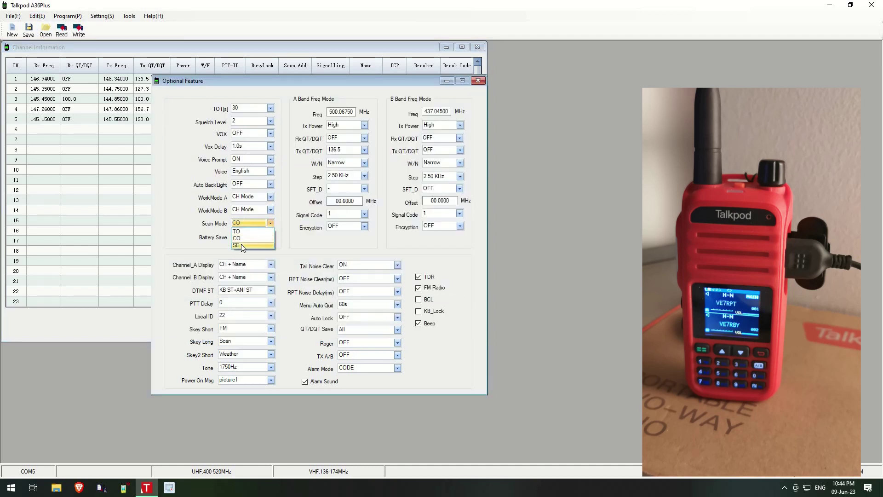
{"action": "left_click", "coordinate": [243, 245]}
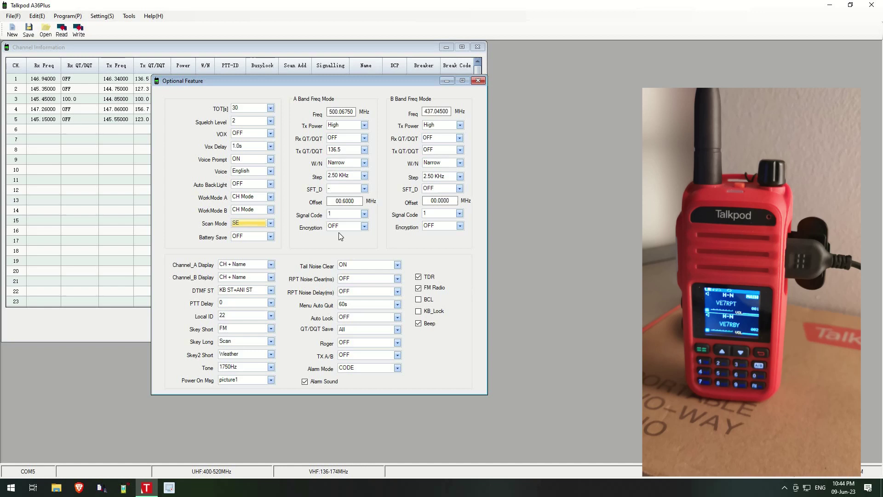
Write the configuration with the SE scan mode to the radio.
{"action": "left_click", "coordinate": [93, 195]}
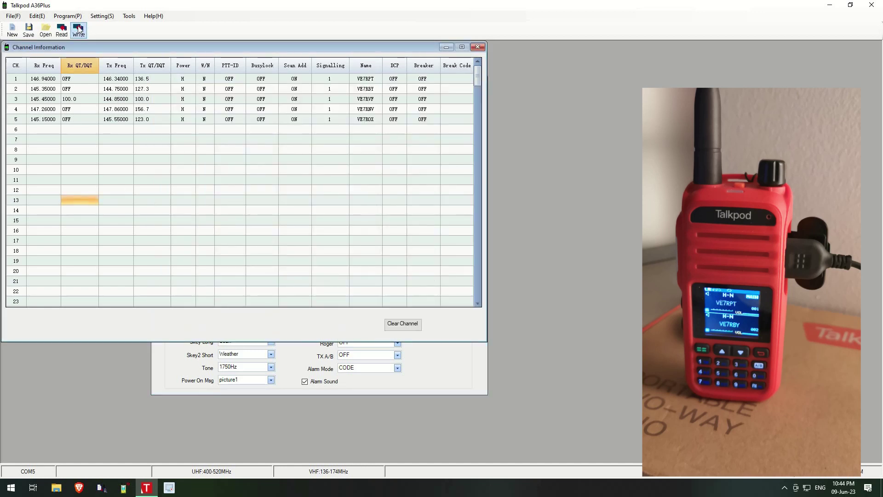
{"action": "left_click", "coordinate": [79, 30]}
{"action": "left_click", "coordinate": [399, 276]}
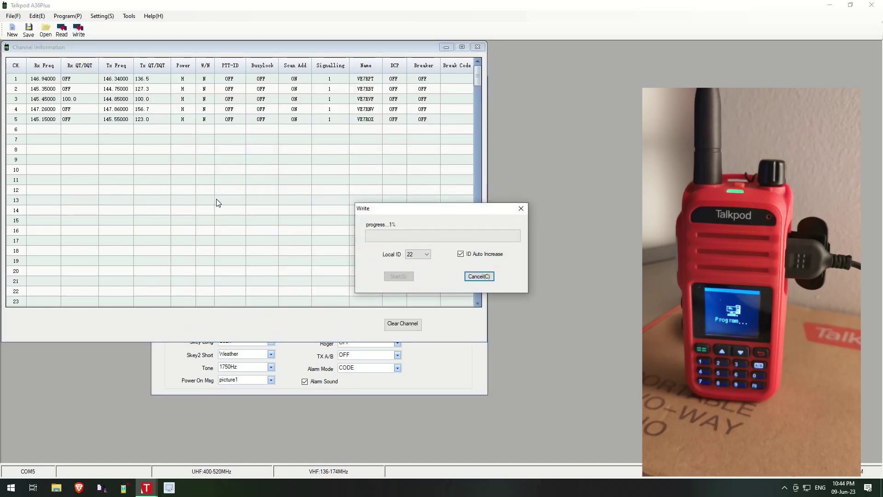